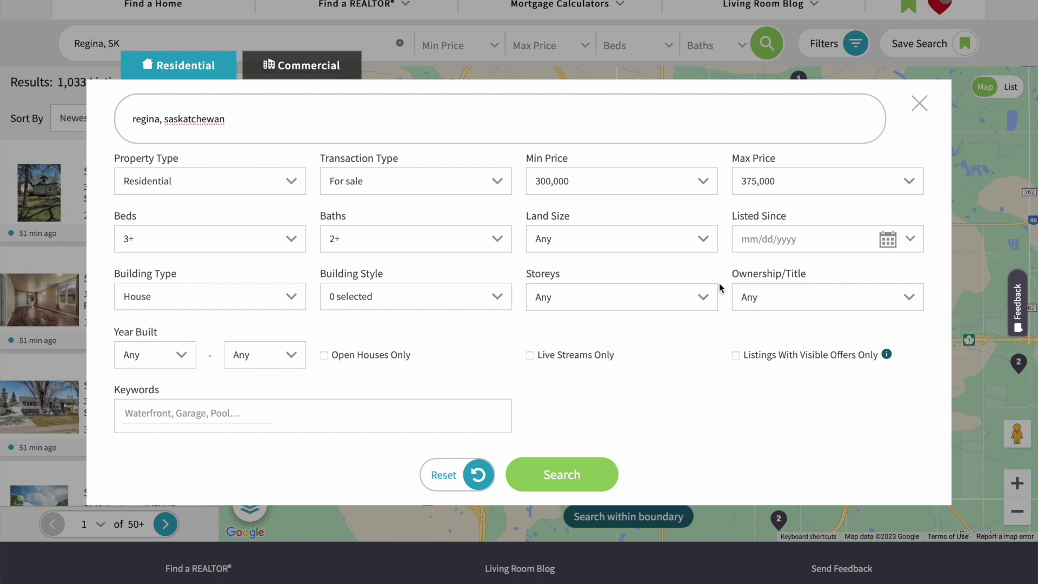
- Apply the price, bedroom, bathroom and house-type filters, narrowing Regina from 1,033 to 78 listings
scroll(698, 284, "down", 1)
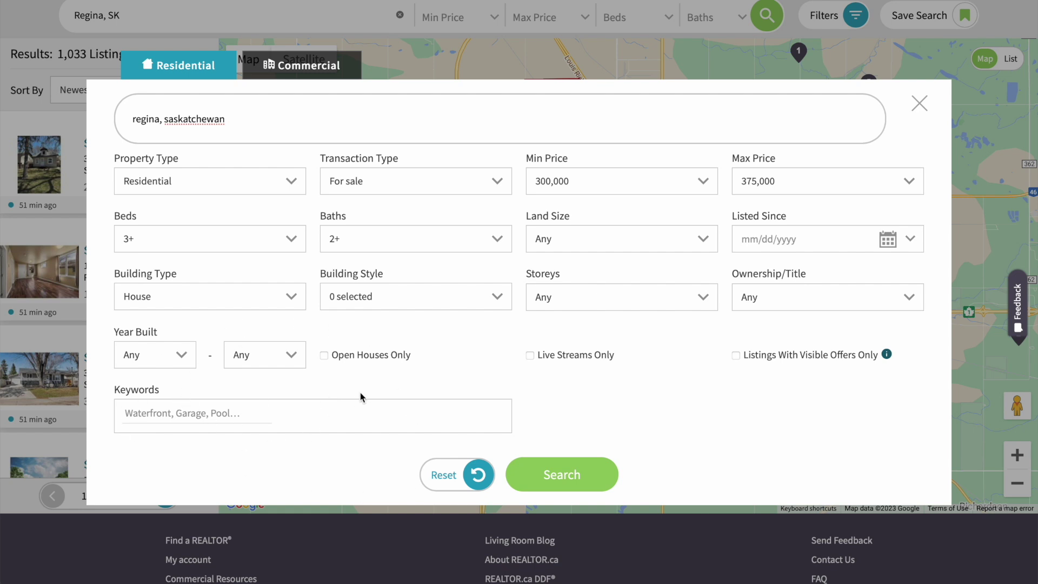
left_click(563, 475)
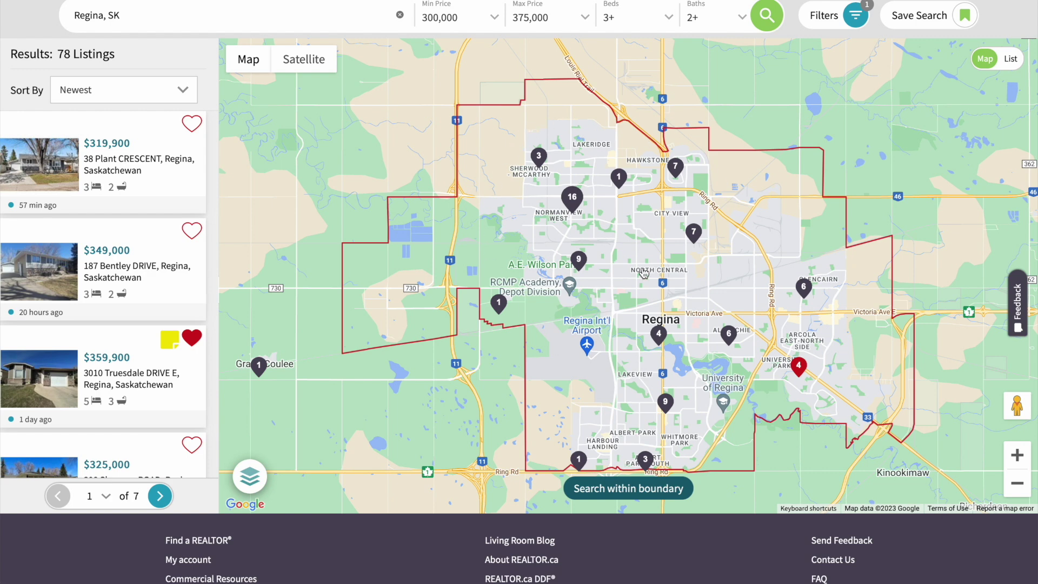
left_click(915, 22)
left_click_drag(779, 421, 637, 385)
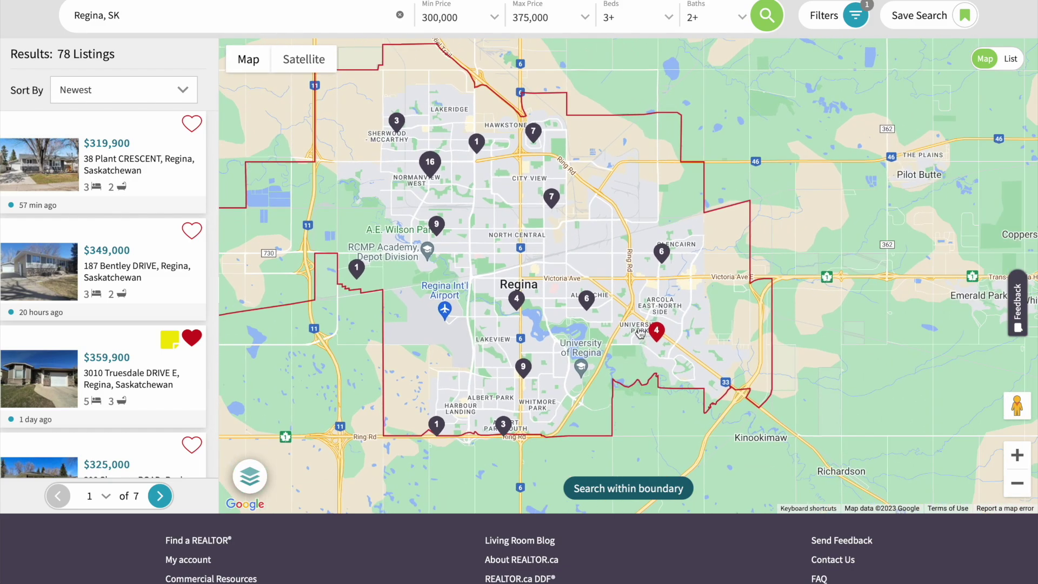
scroll(641, 288, "up", 3)
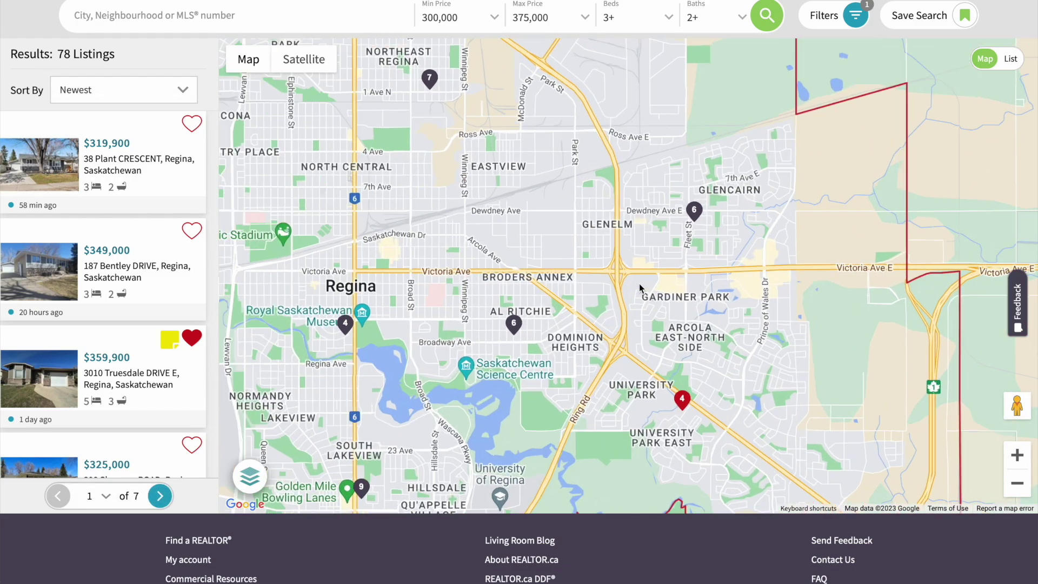
scroll(640, 288, "up", 2)
left_click_drag(650, 155, 543, 270)
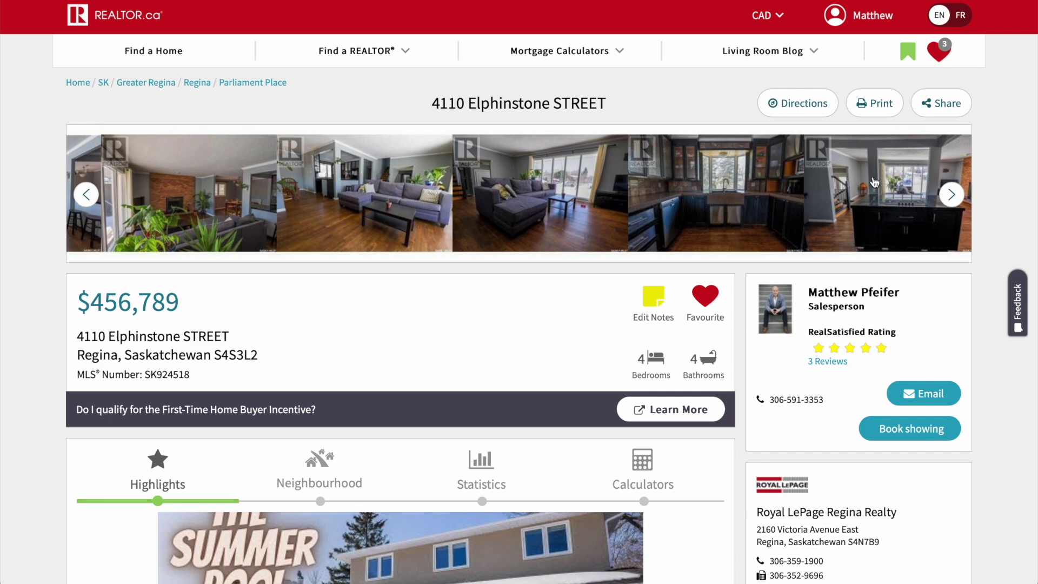
left_click(950, 200)
- Highlight the listing's $456,789 price, address, MLS number and notes feature
left_click_drag(180, 303, 76, 305)
left_click_drag(190, 375, 71, 336)
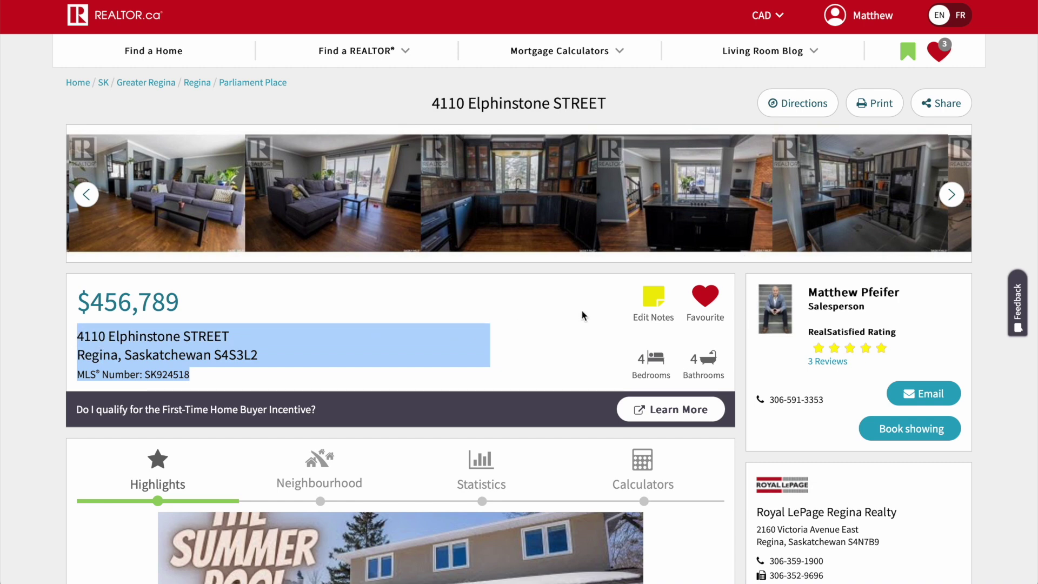
left_click_drag(621, 316, 665, 293)
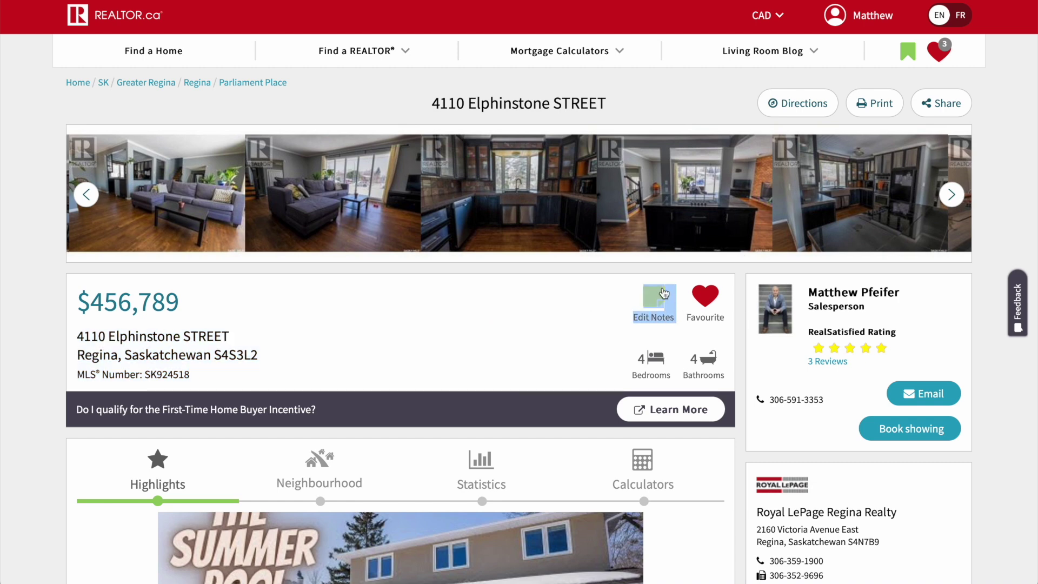
- Review the saved 'This house has a pool' note on the favourited listing
left_click(663, 318)
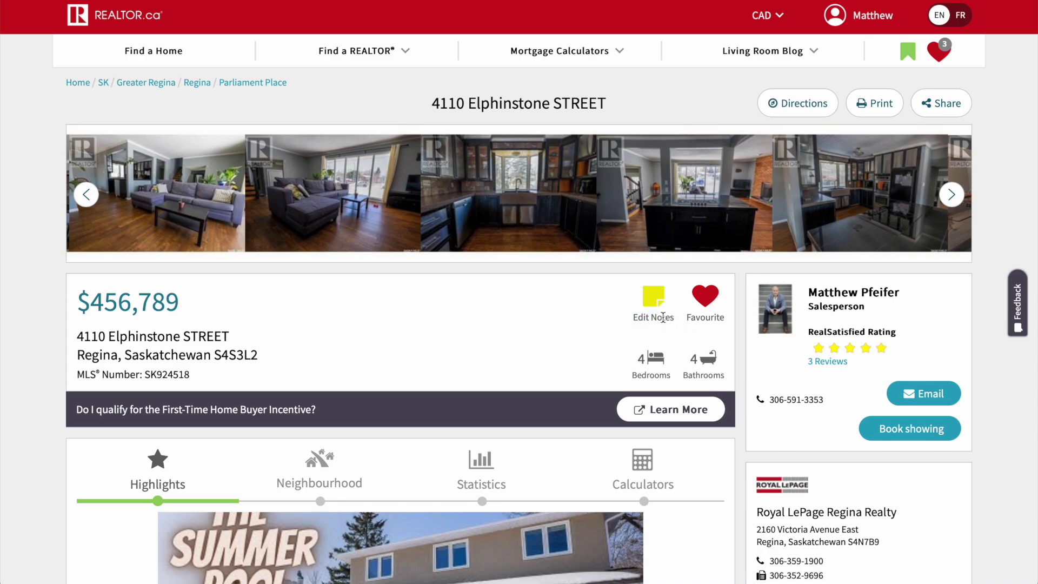
left_click(656, 296)
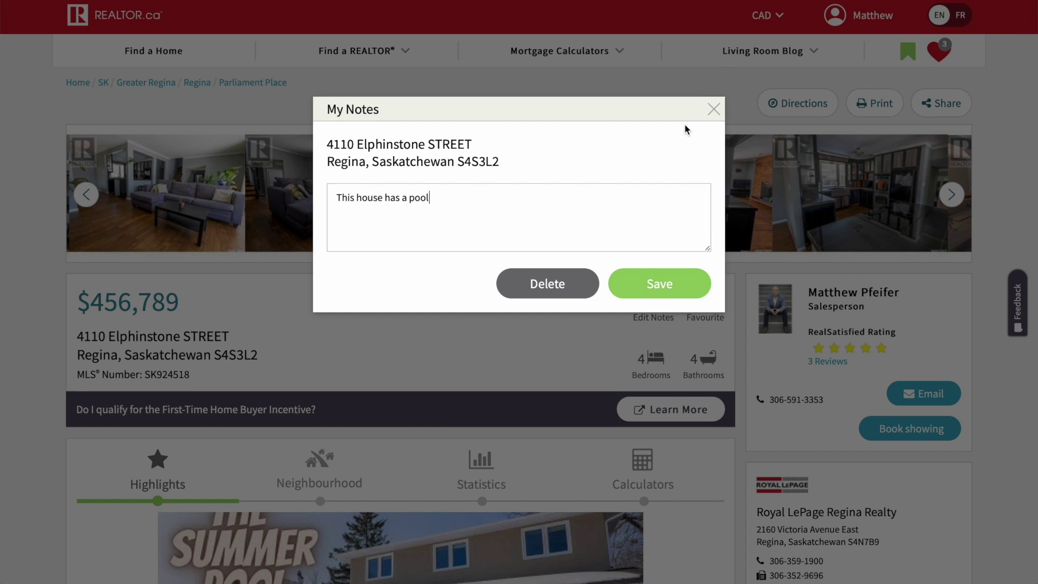
left_click(715, 110)
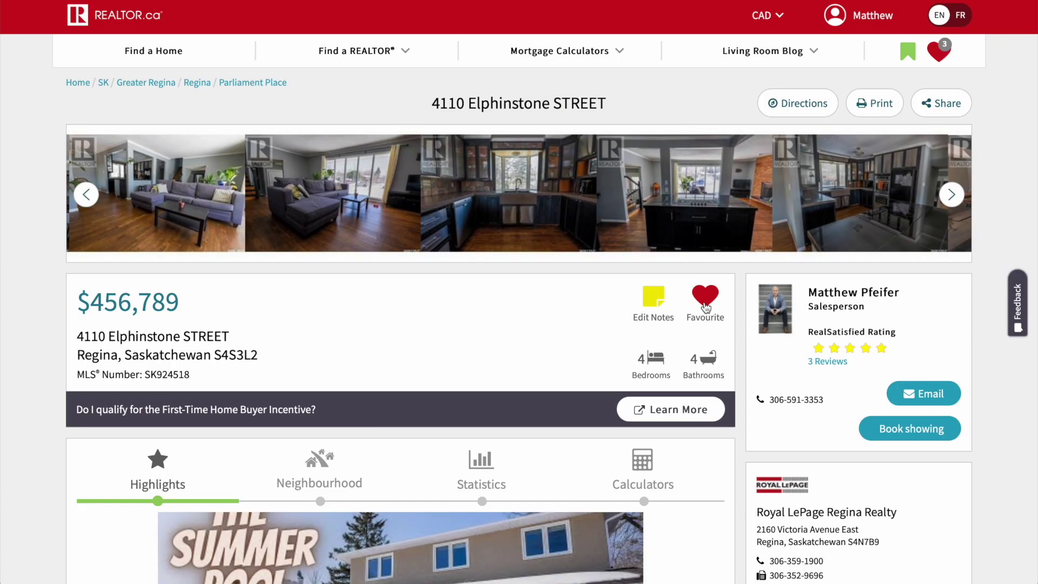
scroll(694, 295, "down", 5)
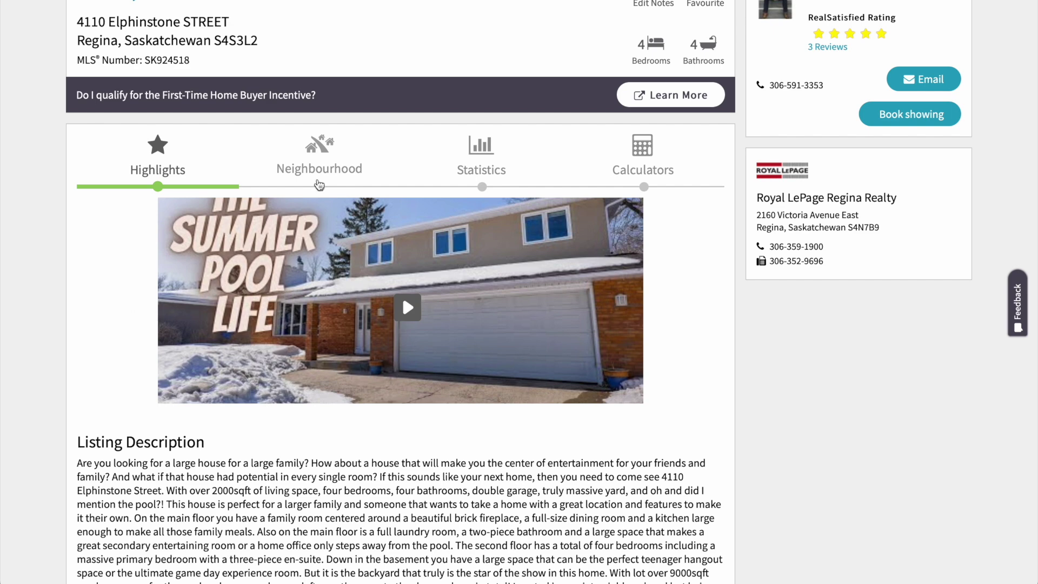
- Browse the Neighbourhood and Statistics tabs, then show the $456,789 mortgage calculator with 5%–20% down scenarios
left_click(317, 170)
left_click(479, 148)
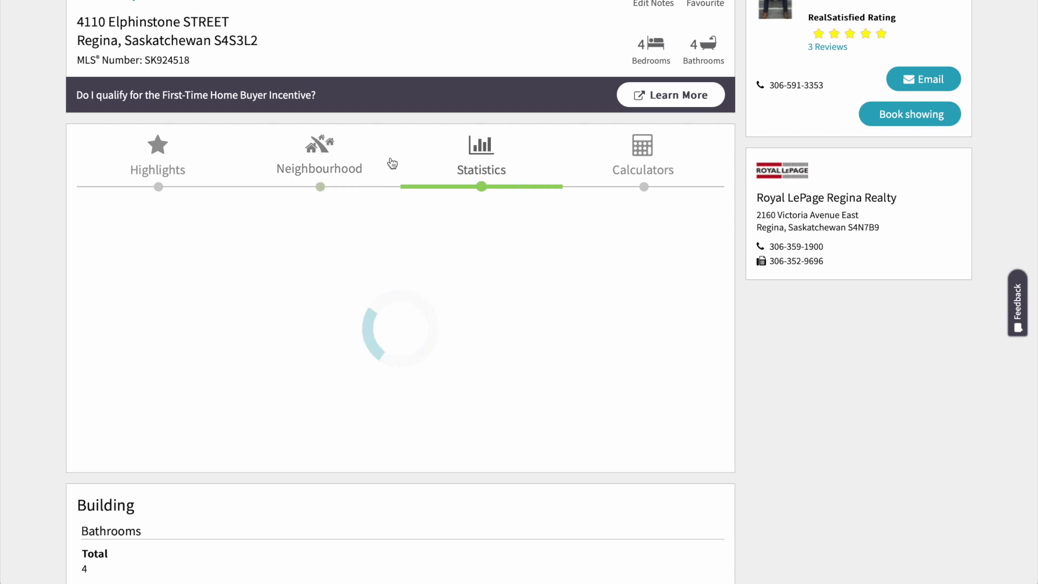
scroll(608, 154, "down", 1)
left_click(608, 154)
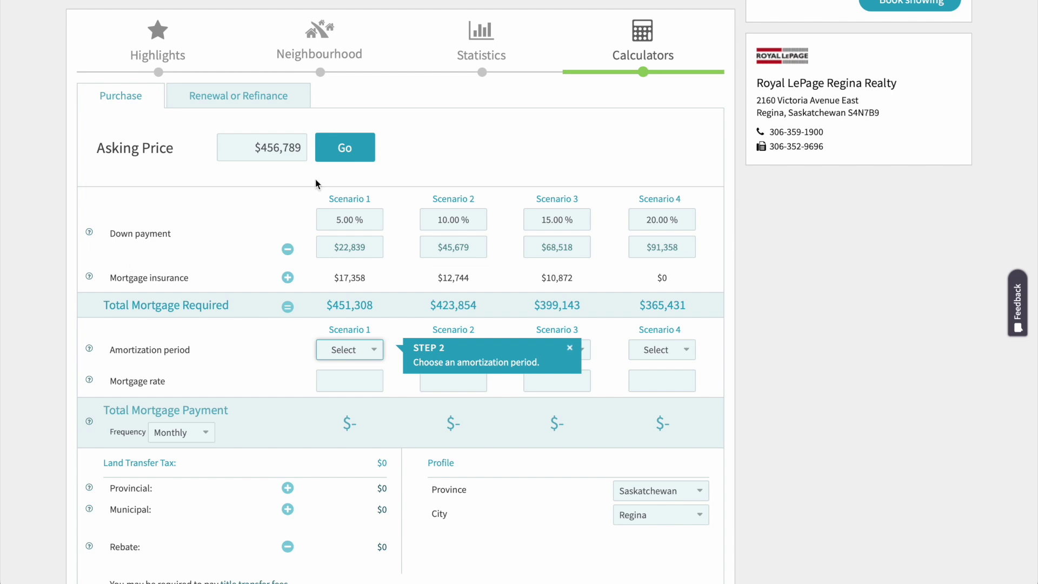
- Set the Scenario 1 amortization period to 25 years
scroll(339, 188, "down", 1)
scroll(359, 186, "down", 1)
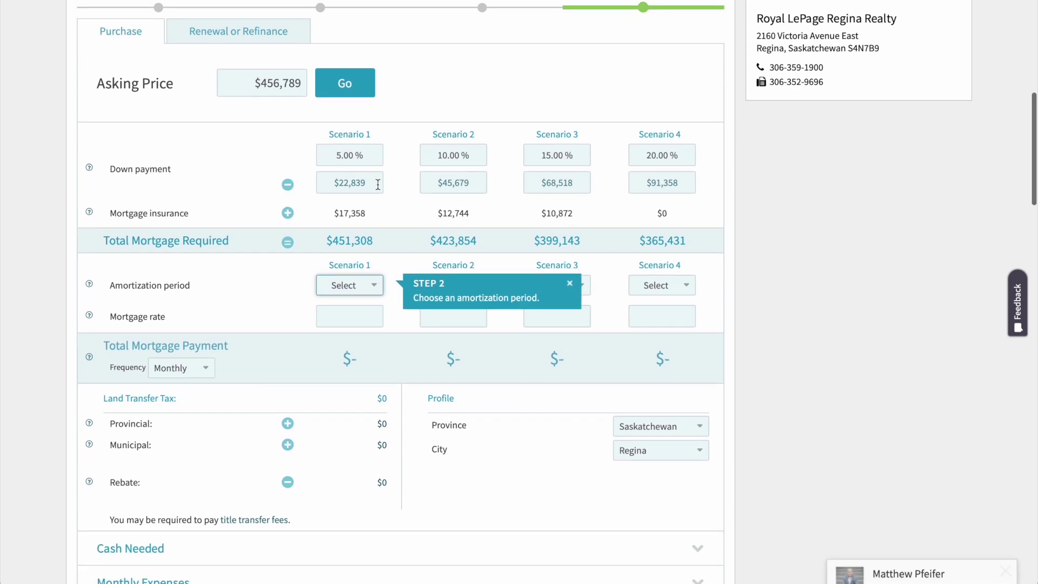
scroll(370, 191, "down", 3)
left_click(367, 206)
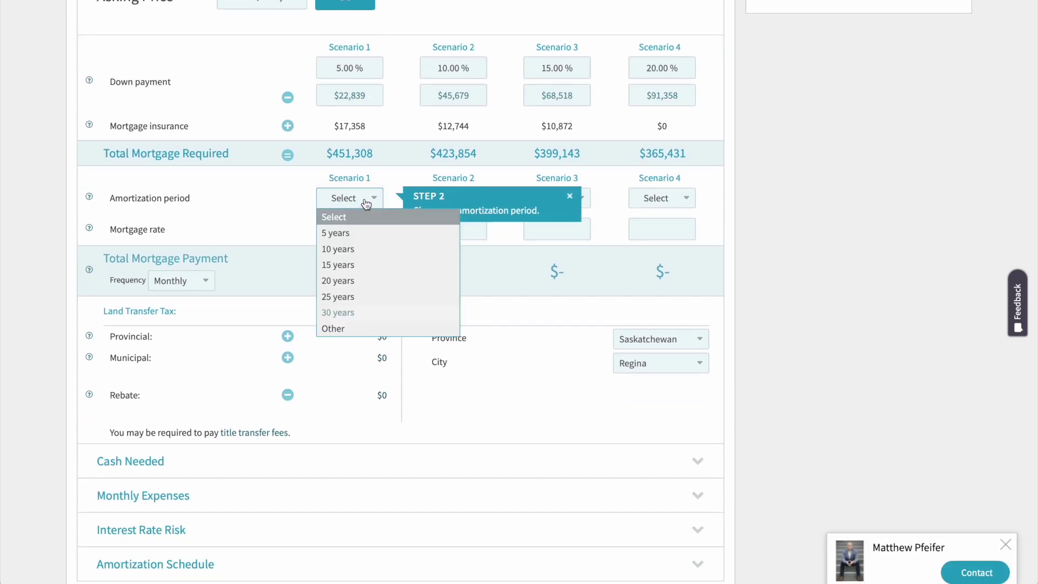
left_click(364, 297)
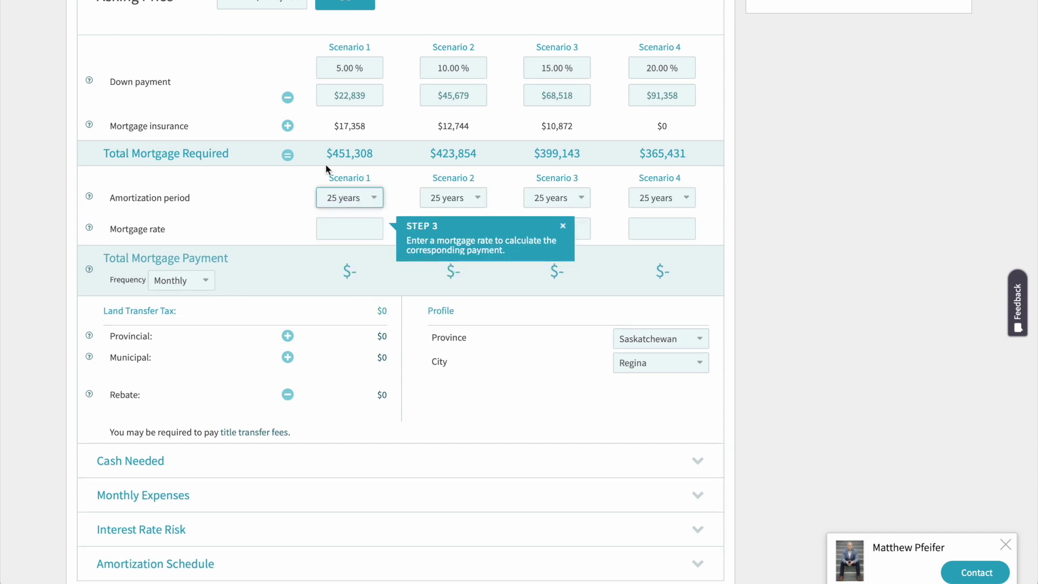
left_click_drag(304, 178, 395, 198)
left_click(76, 180)
left_click(206, 184)
- Enter a 4.65% mortgage rate, giving monthly payments of $2,536, $2,381, $2,243 and $2,053
left_click(357, 228)
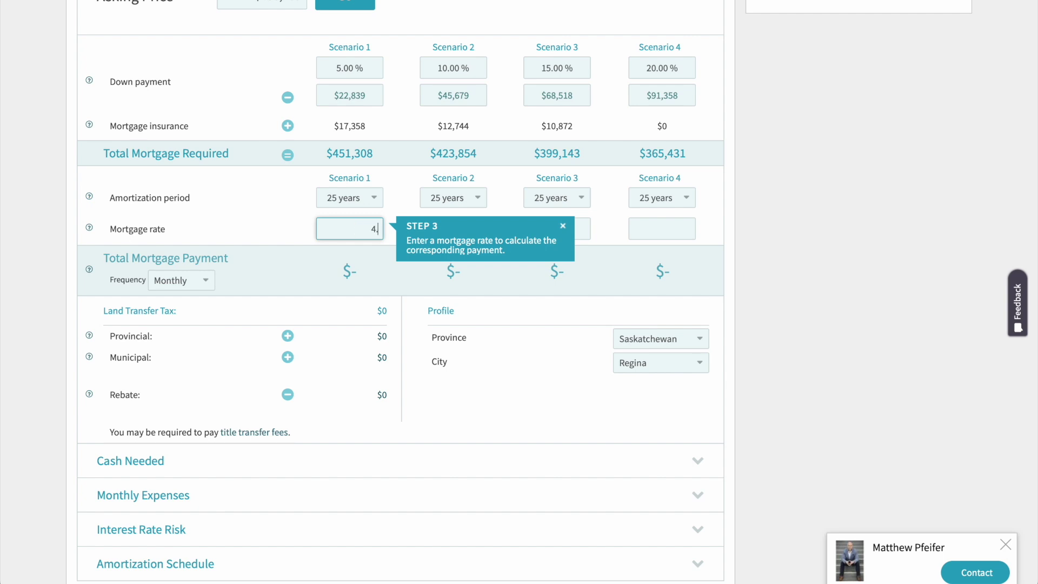
left_click(288, 234)
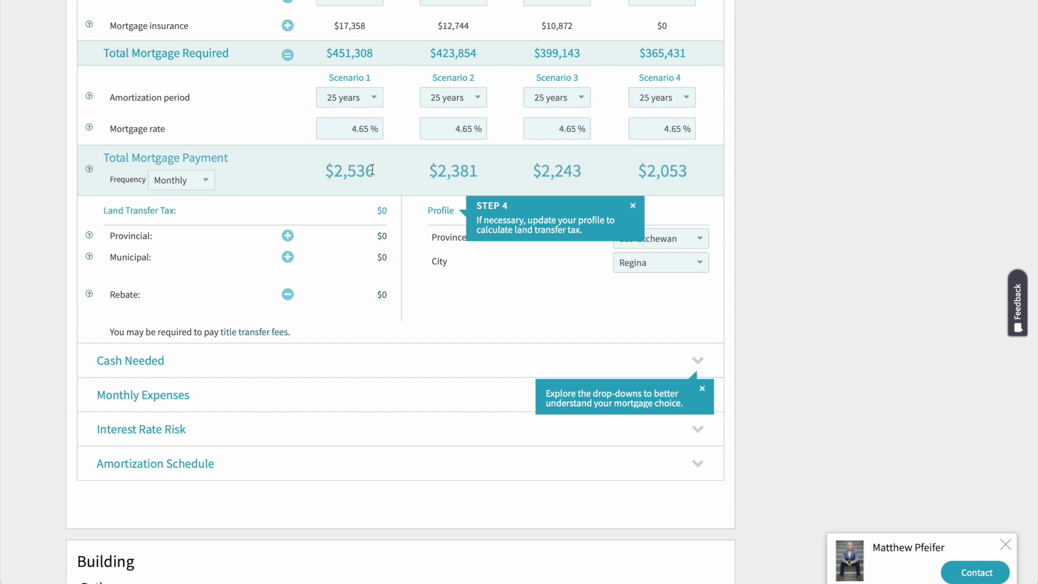
scroll(373, 169, "down", 1)
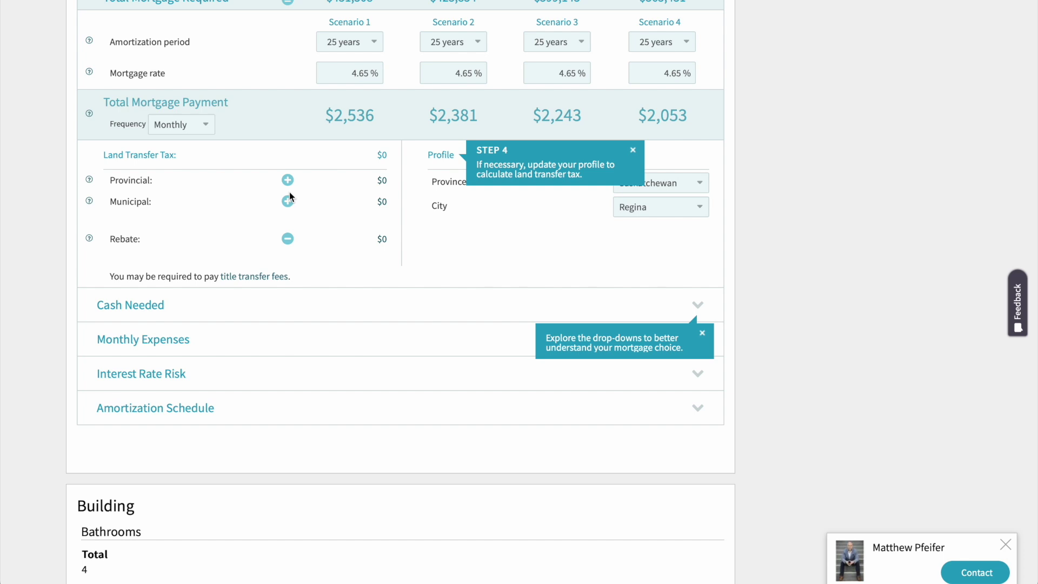
scroll(289, 196, "down", 1)
left_click(633, 132)
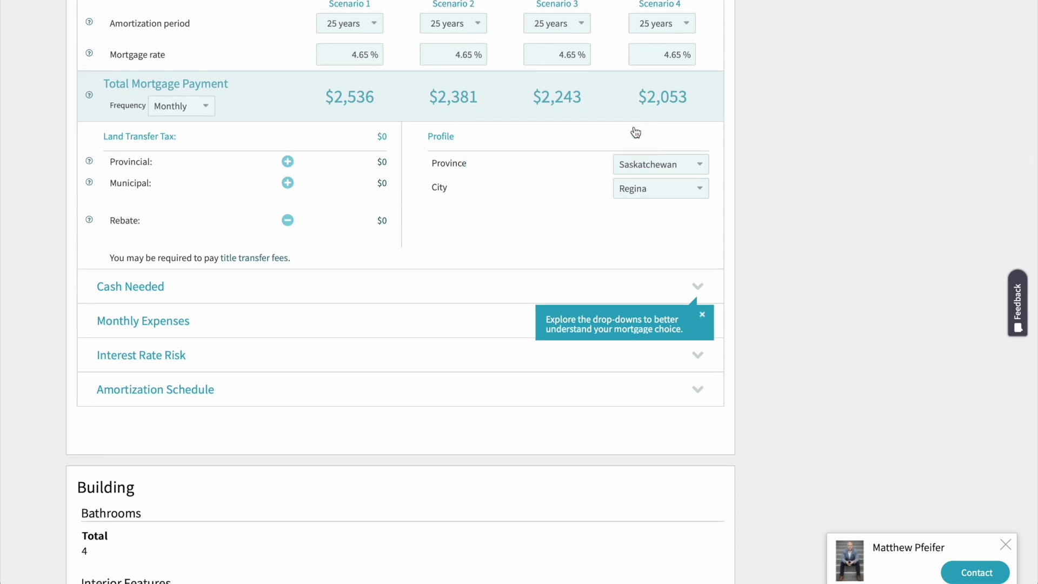
scroll(515, 246, "down", 2)
- Expand the Cash Needed breakdown, showing $25,337 total cash required at 5% down
left_click(698, 206)
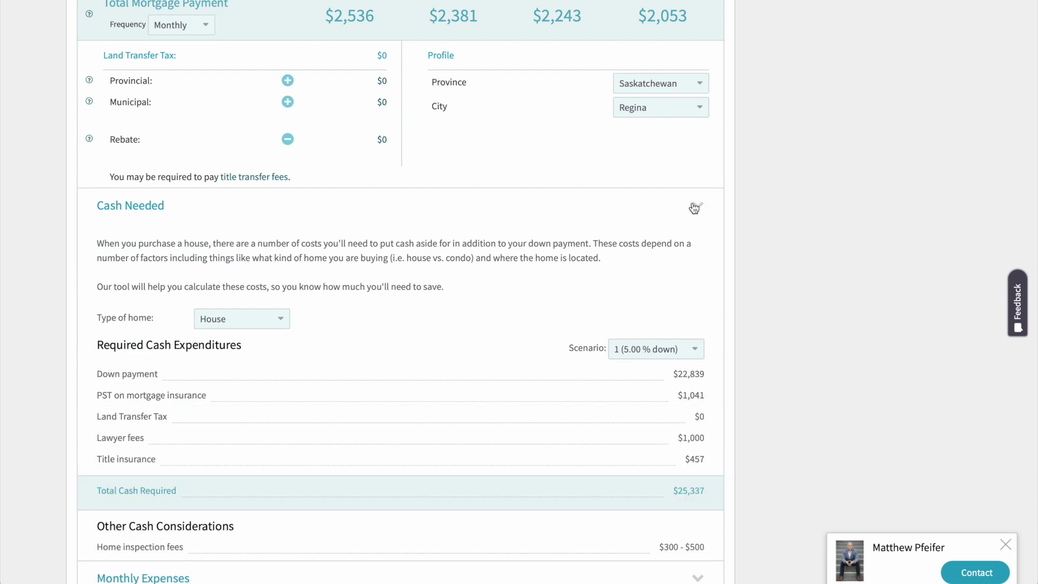
scroll(598, 239, "down", 3)
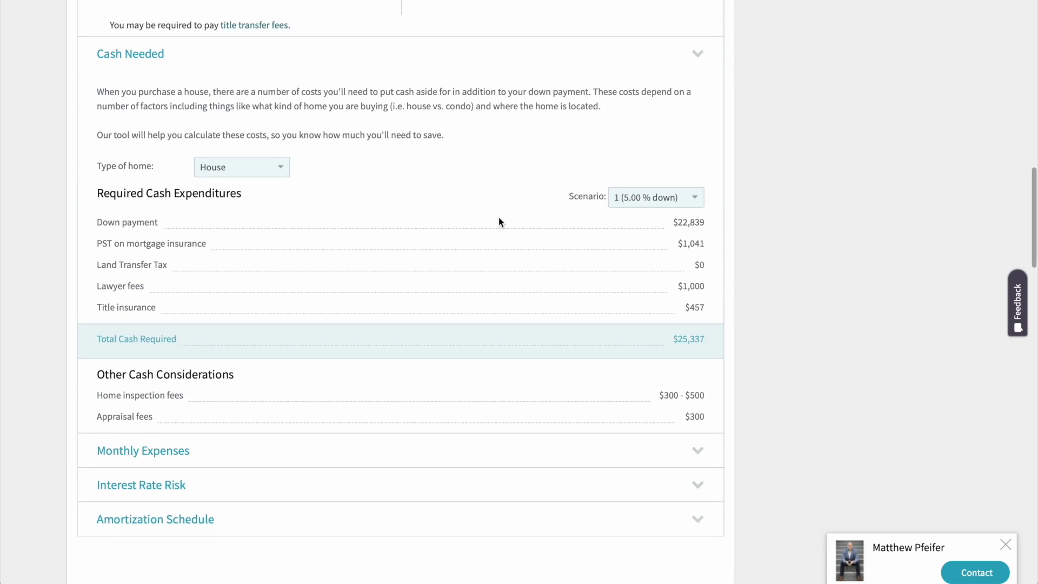
scroll(498, 222, "down", 1)
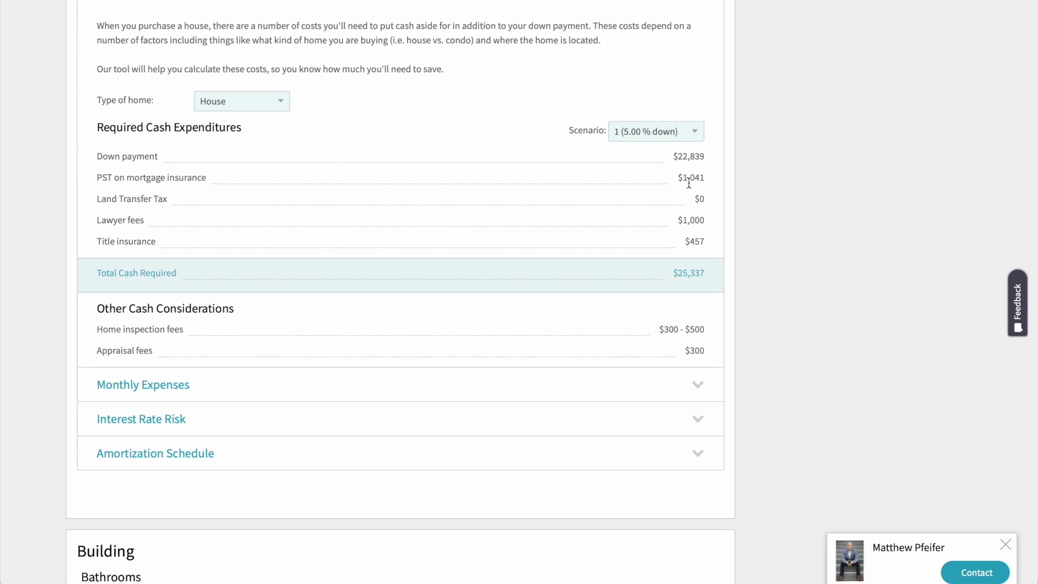
scroll(689, 184, "down", 1)
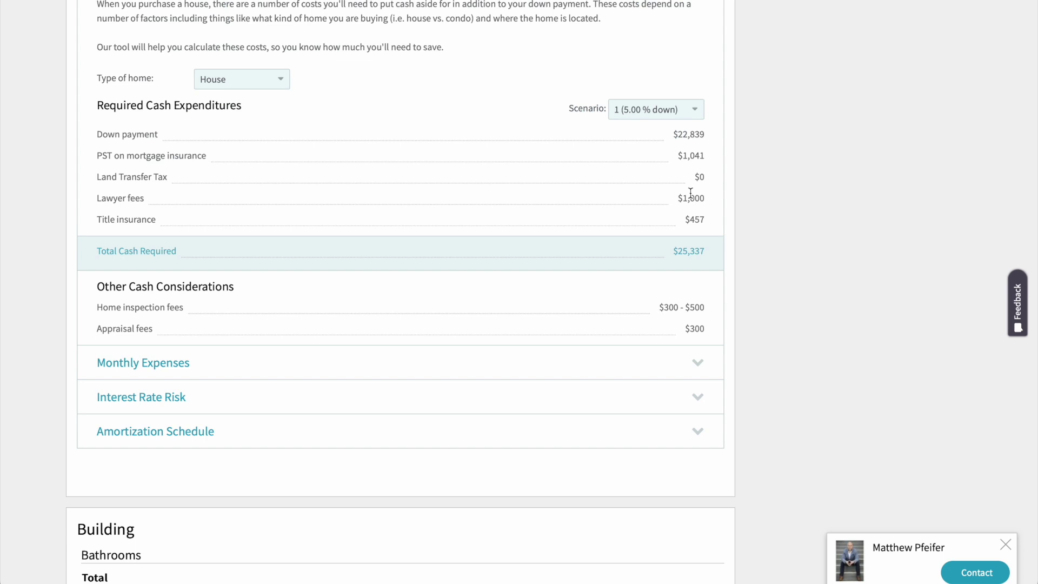
scroll(690, 193, "down", 1)
left_click_drag(709, 174, 679, 173)
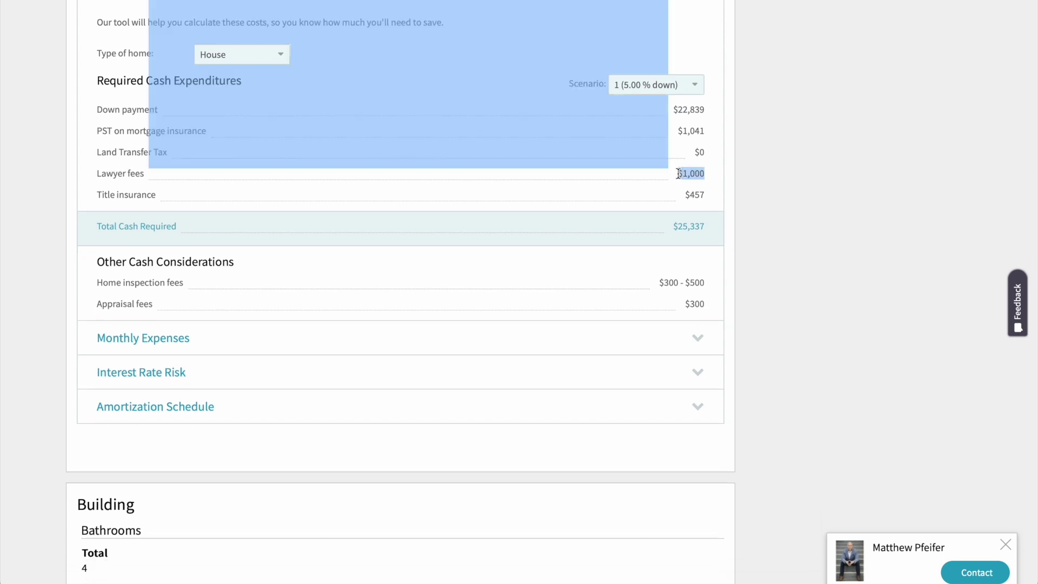
left_click(705, 156)
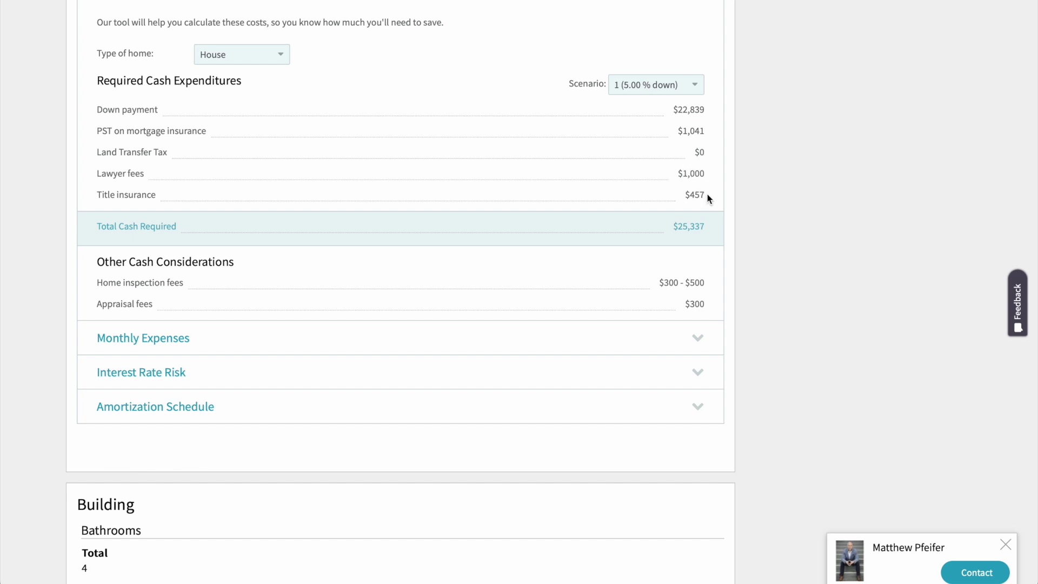
- Review the closing-cost items, highlighting the inspection and appraisal fees
scroll(704, 200, "down", 1)
scroll(703, 206, "down", 4)
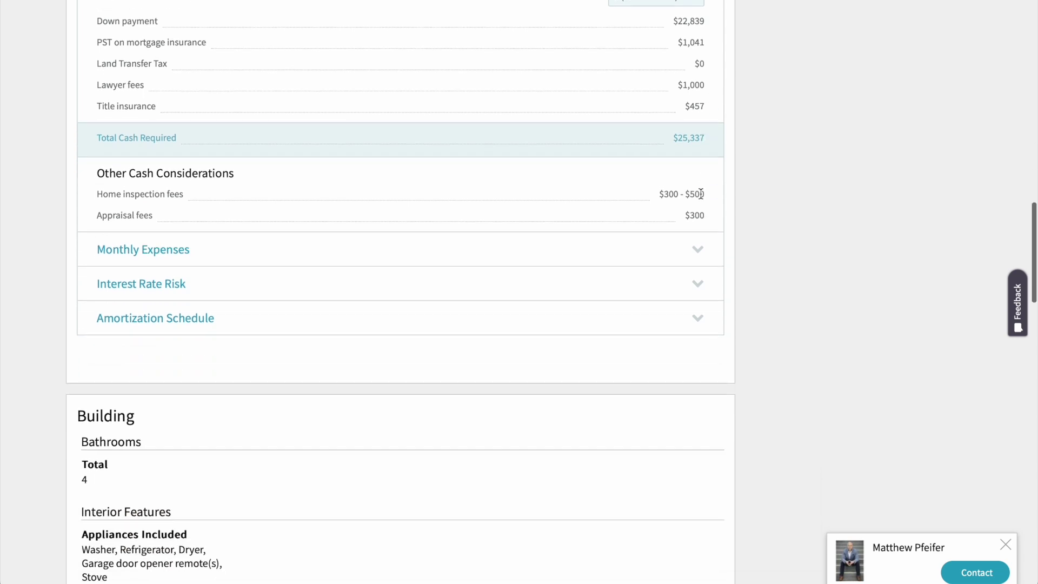
scroll(695, 195, "up", 1)
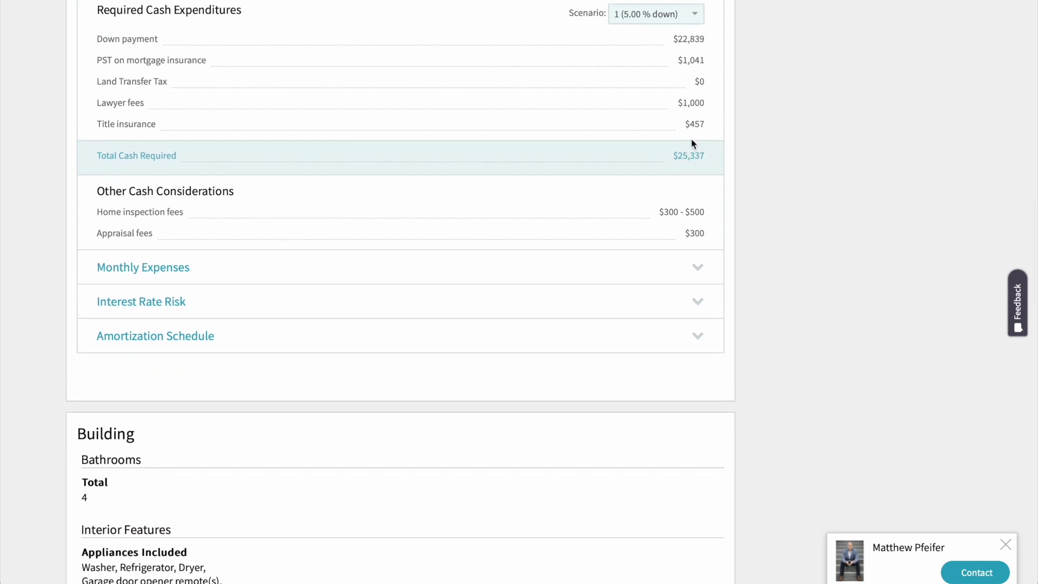
scroll(696, 114, "down", 2)
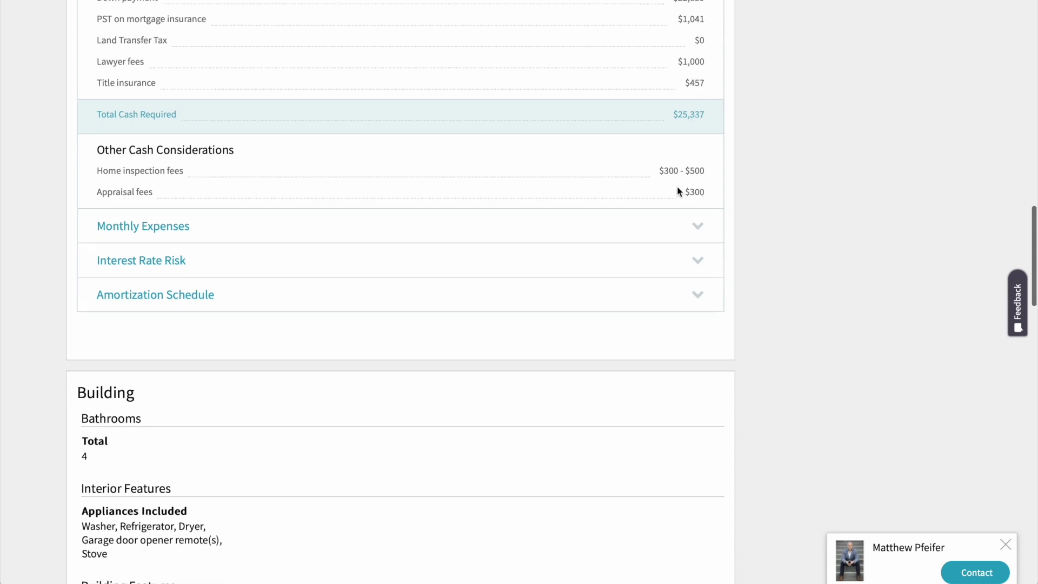
left_click_drag(709, 197, 670, 172)
left_click(709, 170)
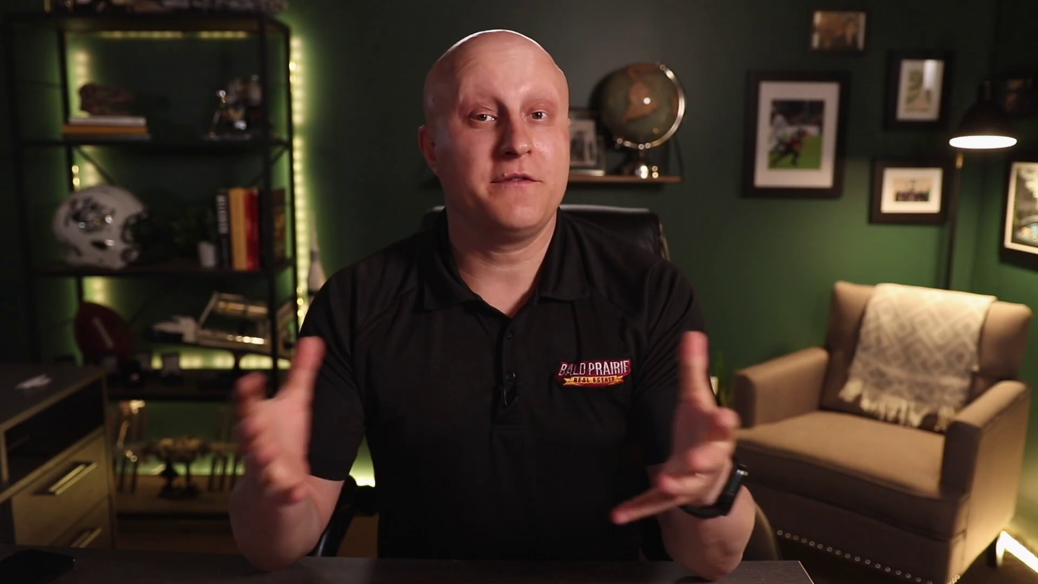